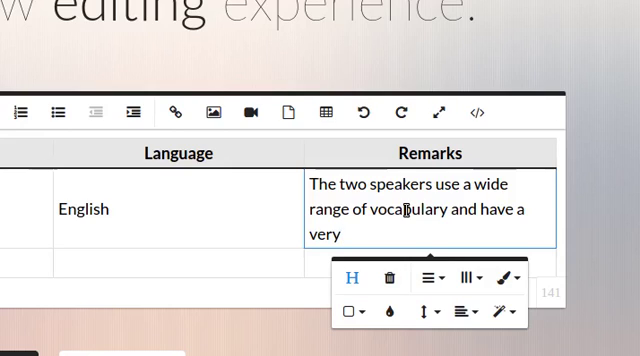
{"action": "key", "text": "ctrl+a"}
{"action": "key", "text": "Delete"}
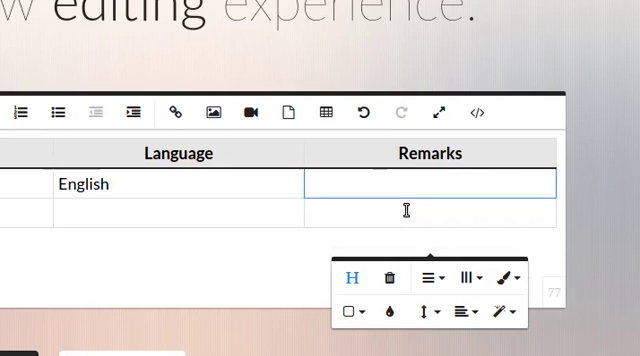
{"action": "type", "text": "The two speakers use a wide range of vocabulary and have a very"}
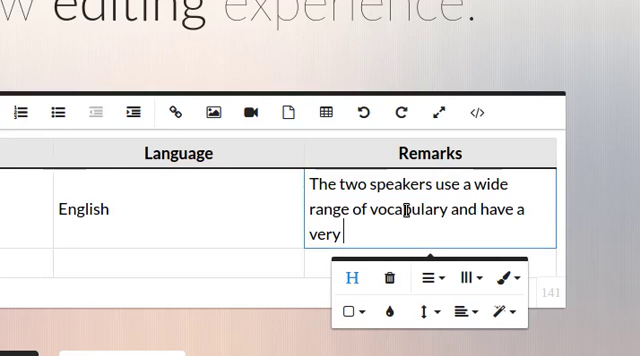
{"action": "key", "text": "ctrl+z"}
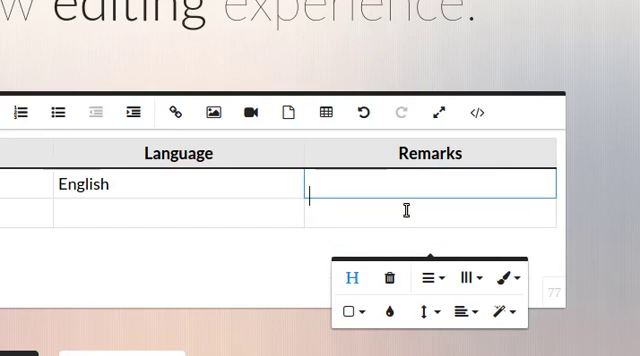
{"action": "key", "text": "ctrl+y"}
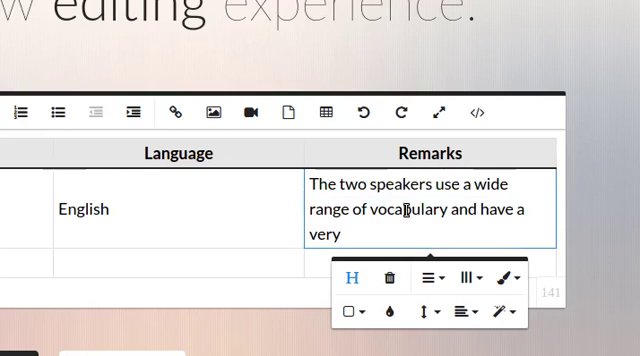
Edit the end of 'very' in the Remarks cell, removing the stray 'sdsad' letters
{"action": "key", "text": "BackSpace"}
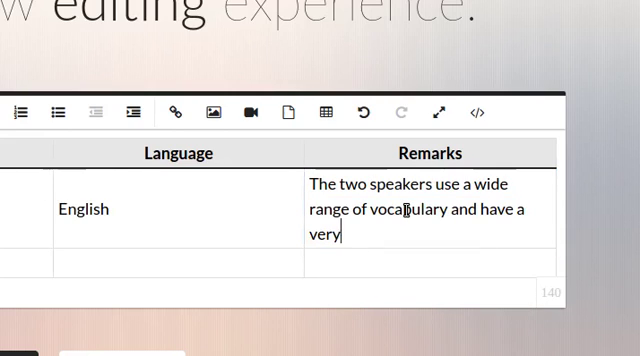
{"action": "key", "text": "BackSpace"}
{"action": "key", "text": "BackSpace"}
{"action": "type", "text": "ry"}
{"action": "type", "text": " sdsad"}
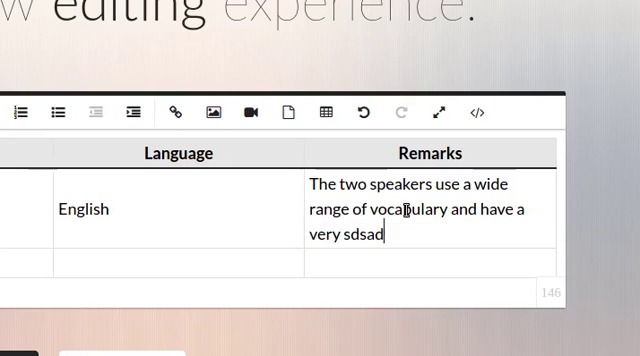
{"action": "key", "text": "BackSpace"}
{"action": "key", "text": "BackSpace"}
{"action": "key", "text": "BackSpace"}
{"action": "key", "text": "BackSpace"}
{"action": "key", "text": "BackSpace"}
{"action": "key", "text": "BackSpace"}
{"action": "key", "text": "Left"}
{"action": "key", "text": "Left"}
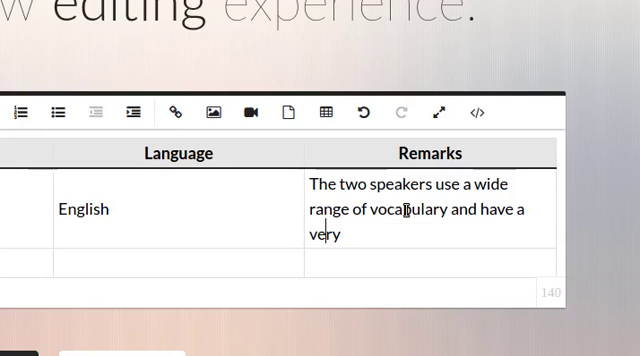
{"action": "key", "text": "BackSpace"}
{"action": "type", "text": "e"}
{"action": "key", "text": "Right"}
{"action": "key", "text": "Right"}
Wipe the Remarks cell while its table popup shows, then restore '…and have a very'
{"action": "left_click", "coordinate": [400, 228]}
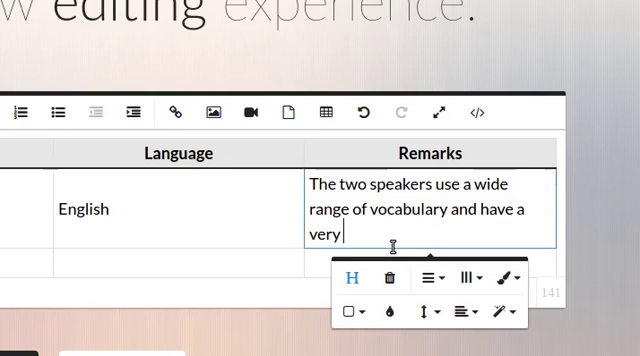
{"action": "key", "text": "ctrl+a"}
{"action": "key", "text": "Delete"}
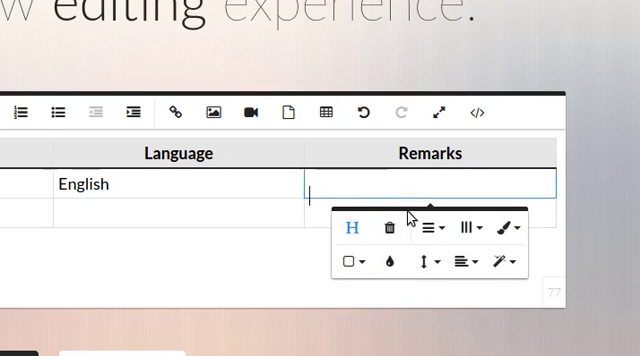
{"action": "type", "text": "The two speakers use a wide range of vocabulary and have a very"}
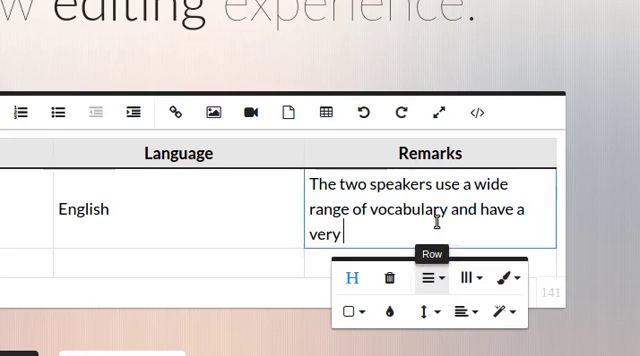